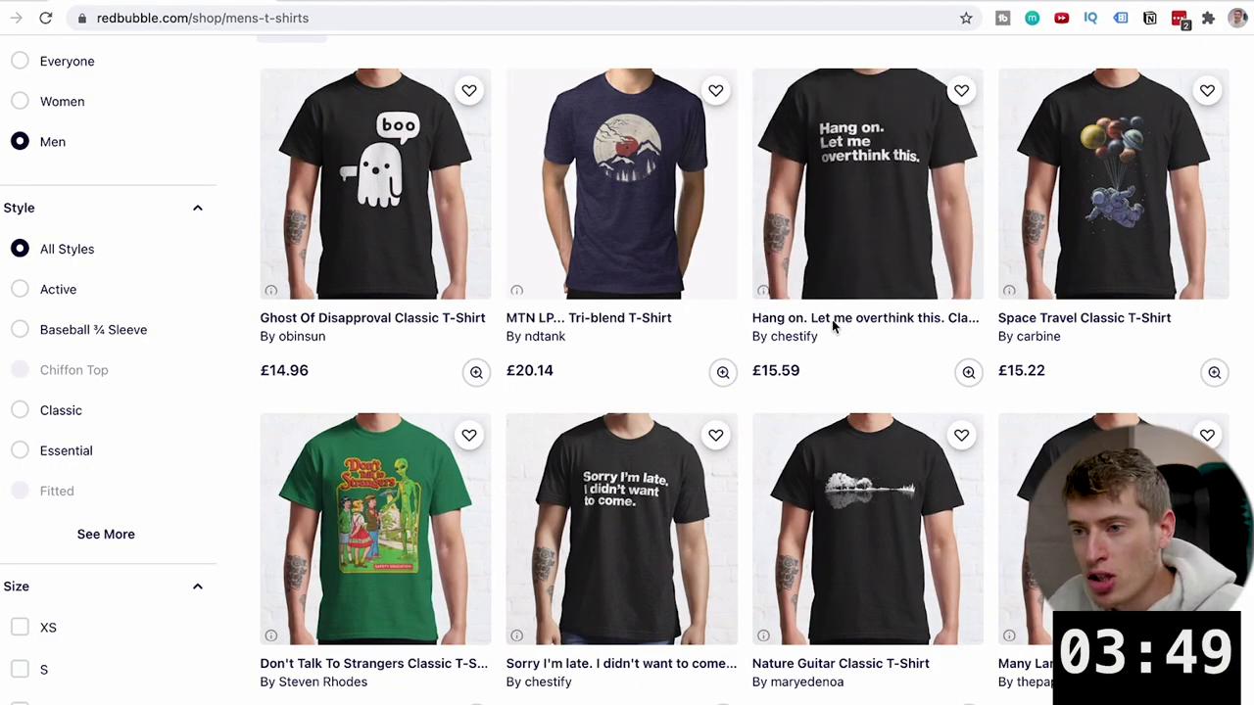
- Open the 'Hang on. Let me overthink this.' Classic T-Shirt page (£15.59) on Redbubble
{"action": "scroll", "coordinate": [728, 464], "scroll_direction": "down", "scroll_amount": 3}
{"action": "scroll", "coordinate": [724, 490], "scroll_direction": "up", "scroll_amount": 5}
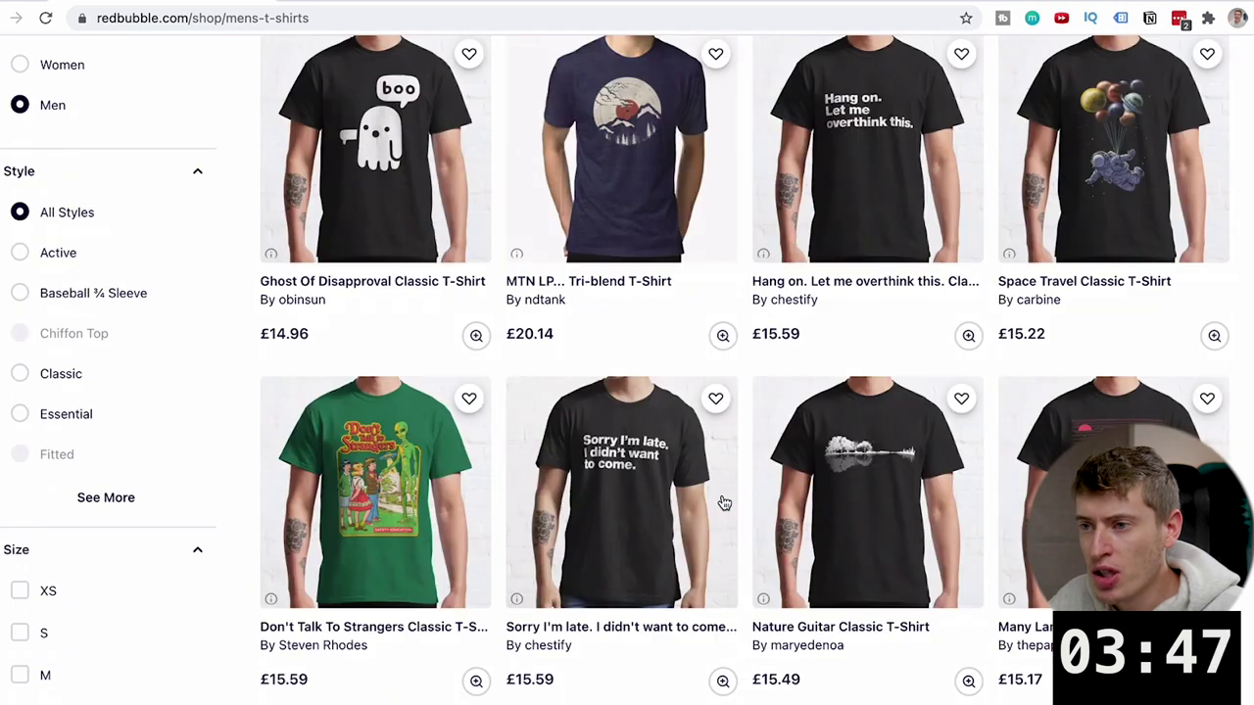
{"action": "left_click", "coordinate": [807, 237]}
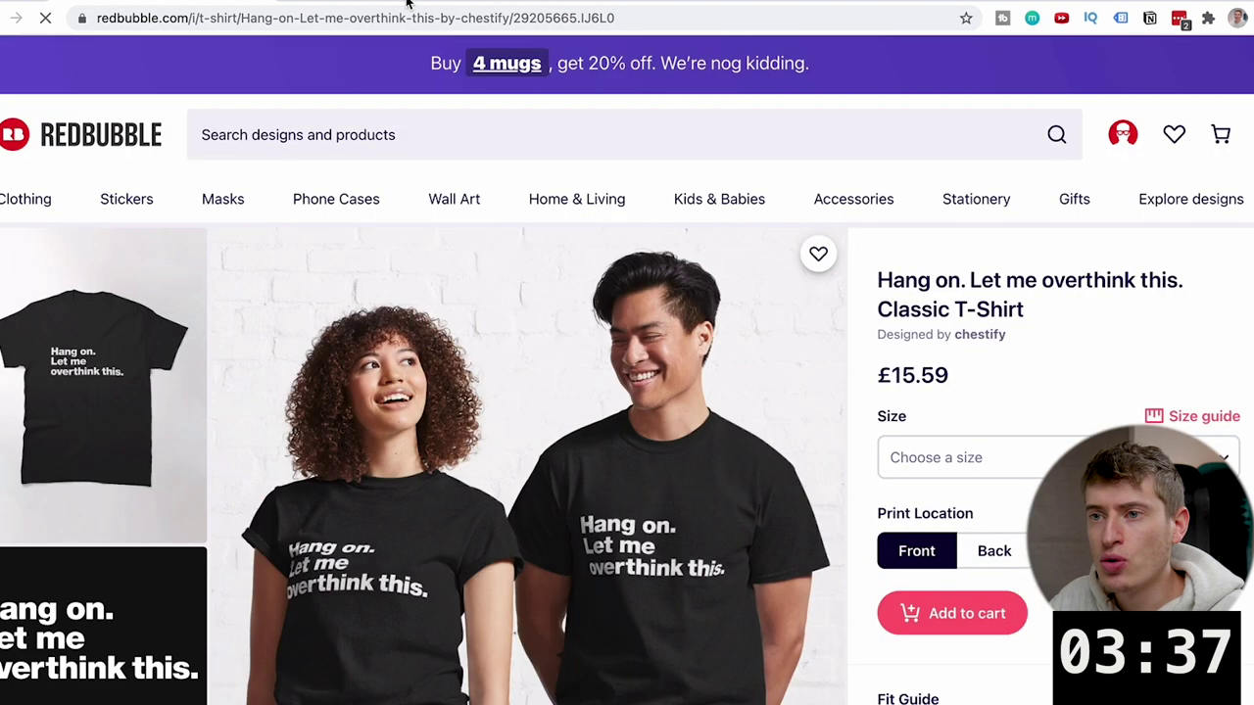
{"action": "left_click", "coordinate": [406, 4]}
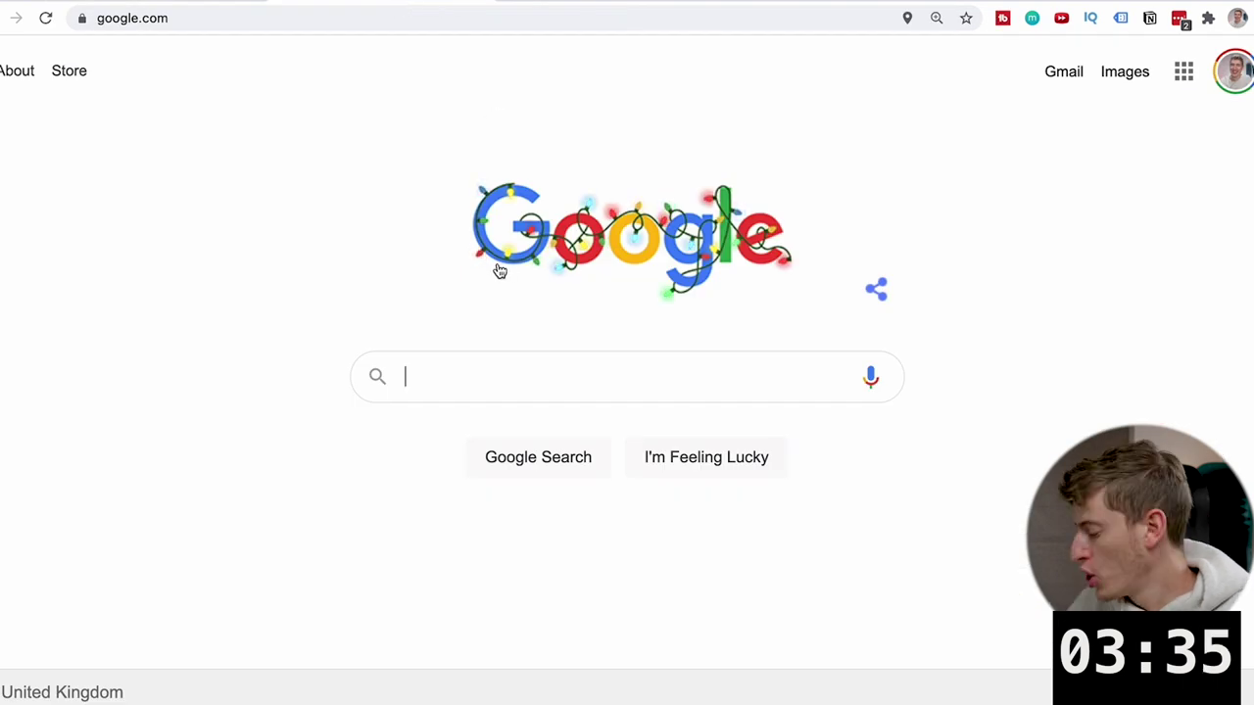
- Search Google for 'uspto trademark search' using the suggestion offered for 'uspto'
{"action": "type", "text": "uspto"}
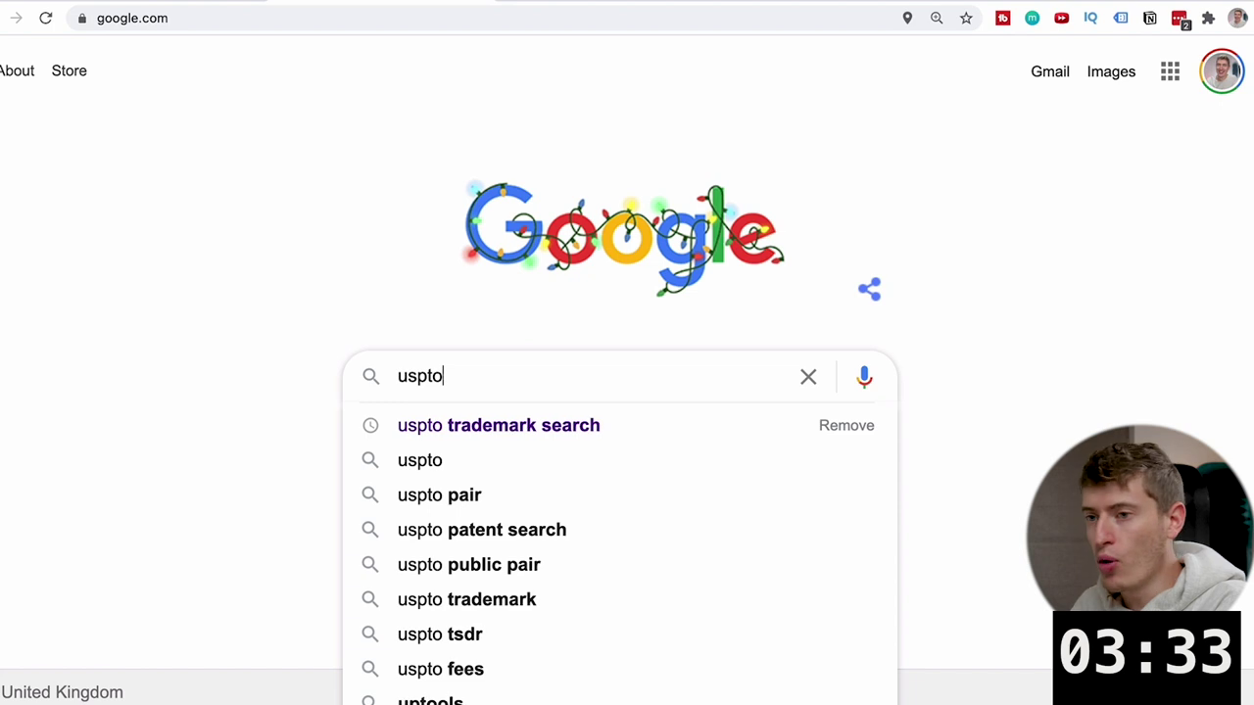
{"action": "key", "text": "Down"}
{"action": "key", "text": "Return"}
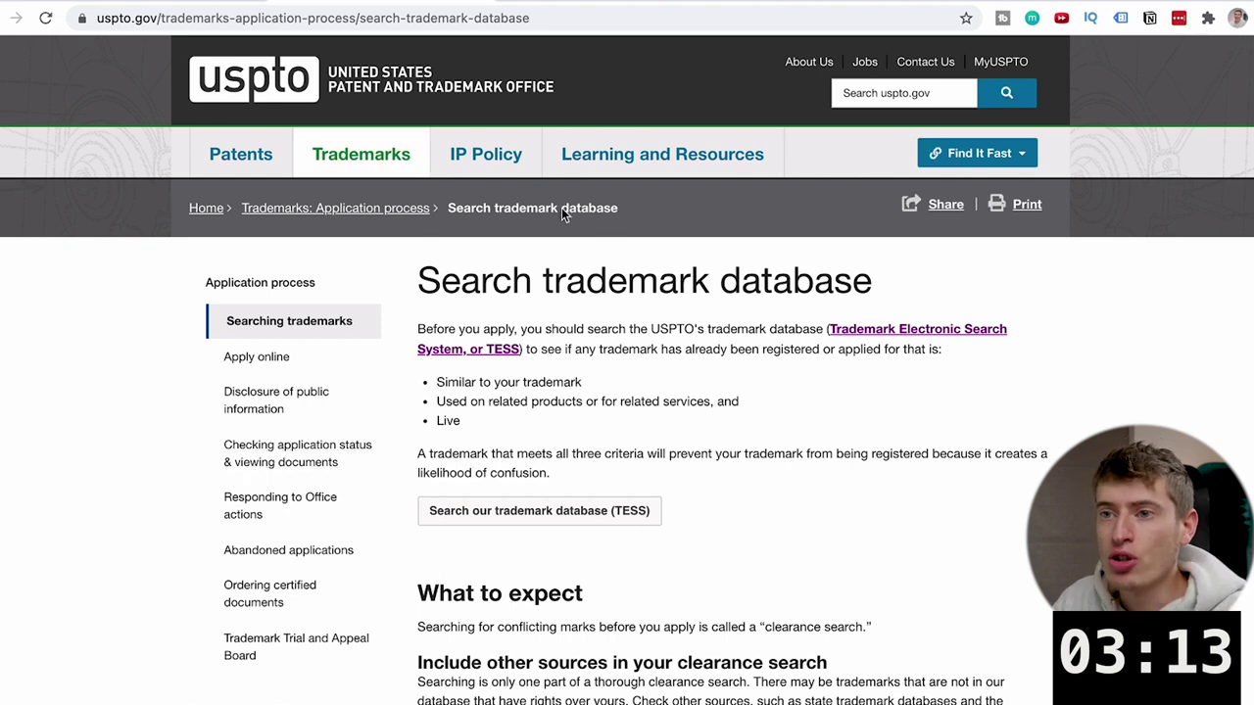
- Run a TESS Basic Word Mark Search for 'hang on. let me overthink this'
{"action": "left_click", "coordinate": [481, 520]}
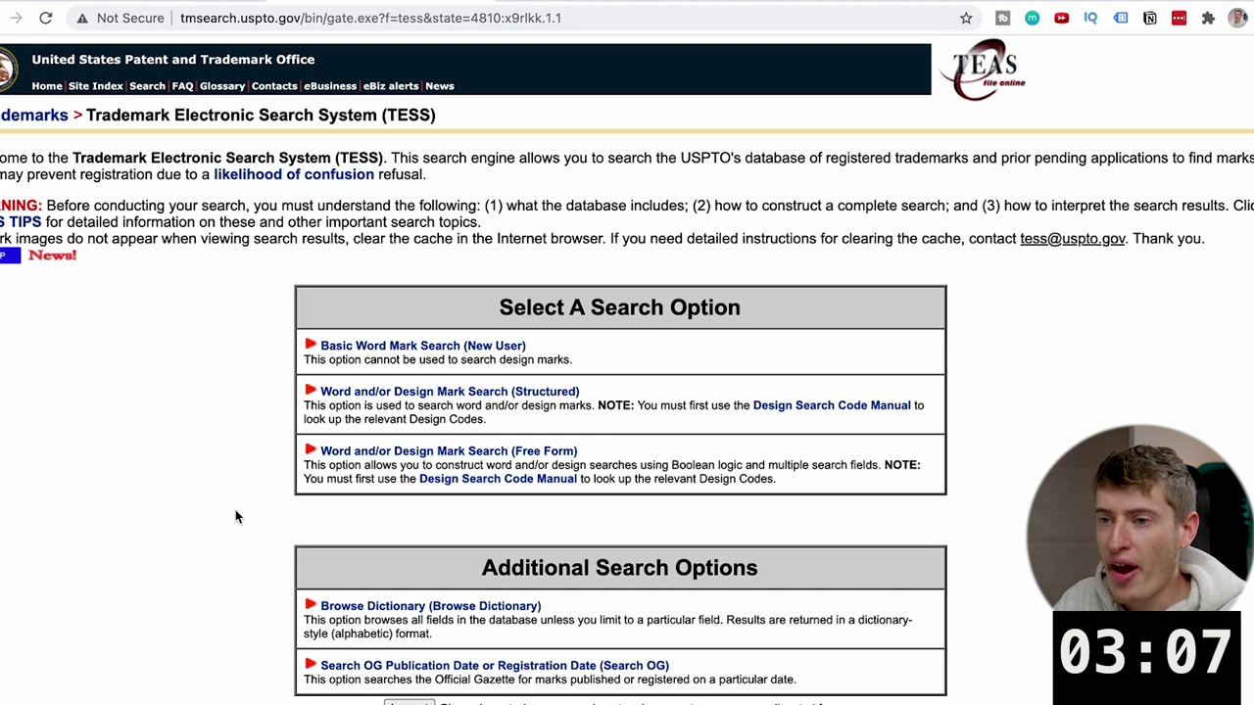
{"action": "left_click", "coordinate": [360, 350]}
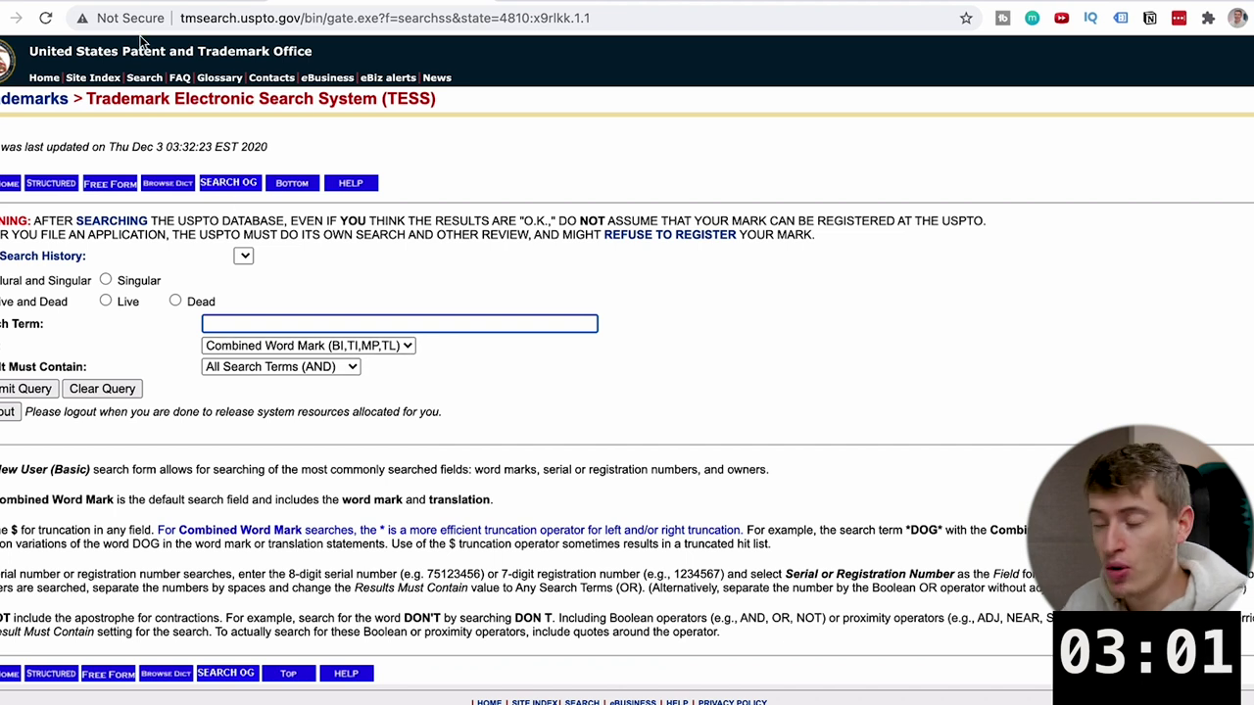
{"action": "type", "text": "hang on"}
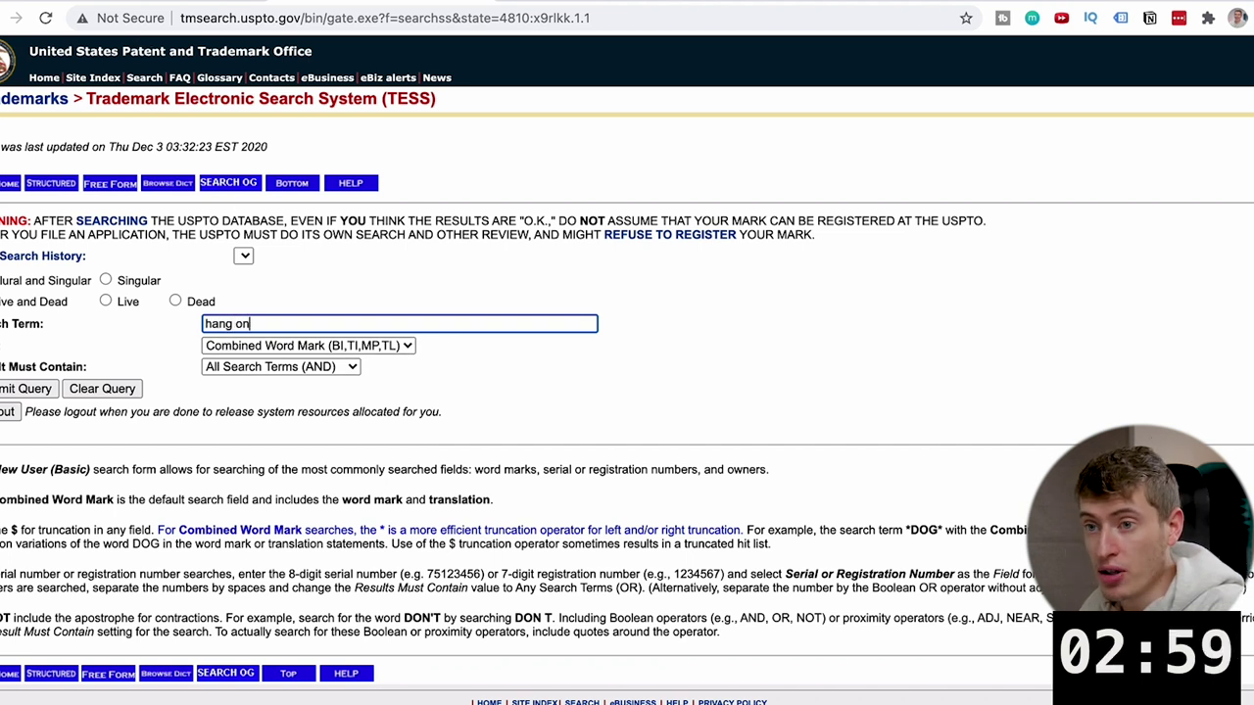
{"action": "type", "text": " le"}
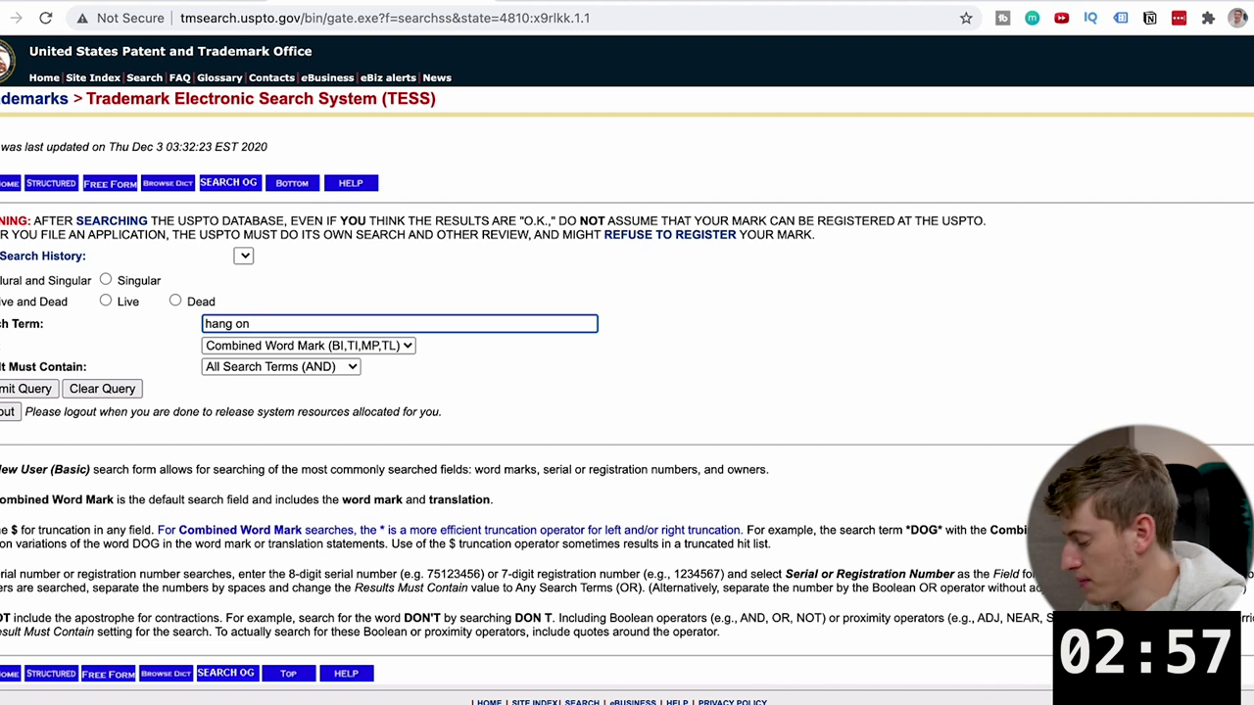
{"action": "type", "text": " . let me over thi"}
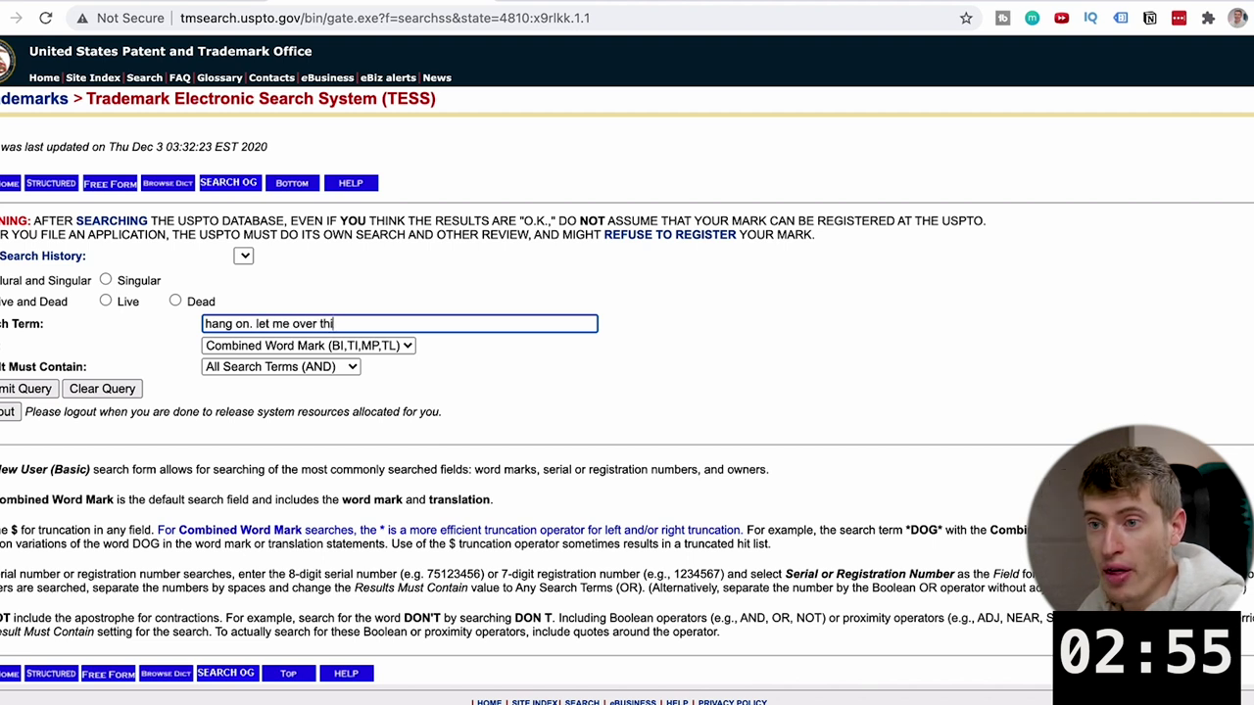
{"action": "type", "text": "nk"}
{"action": "key", "text": "BackSpace"}
{"action": "type", "text": "hinking this"}
{"action": "key", "text": "BackSpace"}
{"action": "key", "text": "BackSpace"}
{"action": "key", "text": "BackSpace"}
{"action": "key", "text": "BackSpace"}
{"action": "key", "text": "BackSpace"}
{"action": "key", "text": "BackSpace"}
{"action": "key", "text": "BackSpace"}
{"action": "key", "text": "BackSpace"}
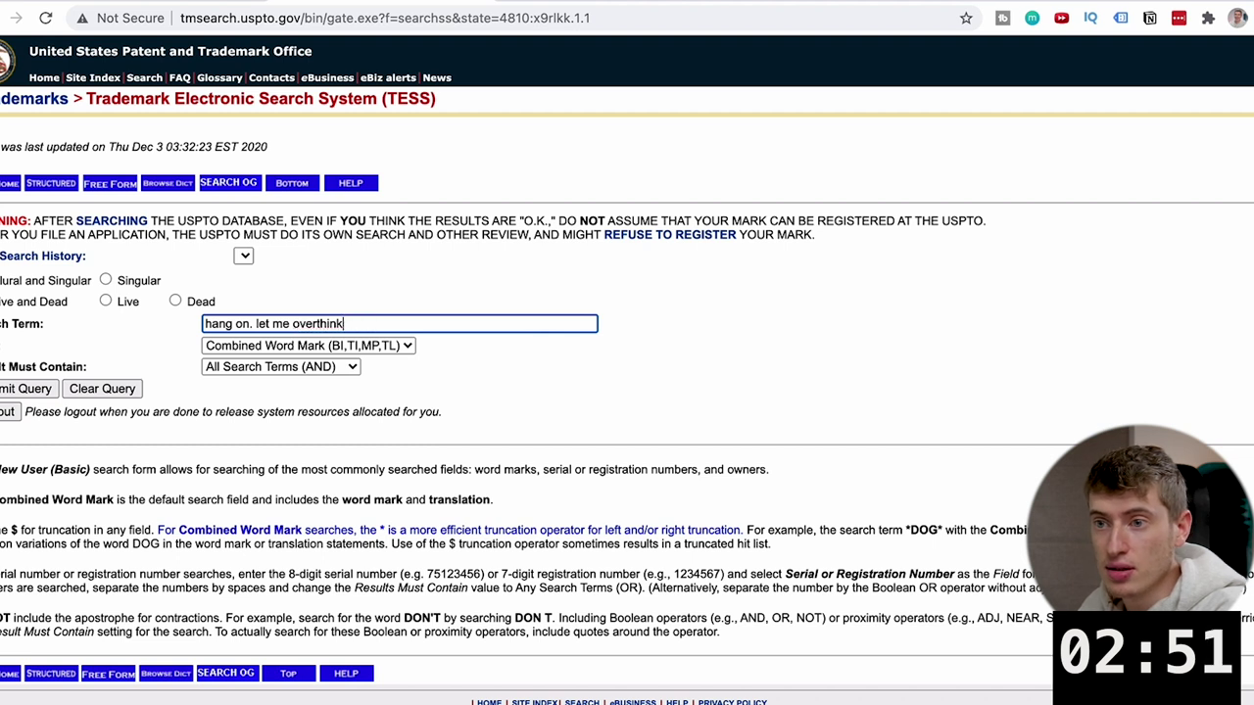
{"action": "type", "text": "this"}
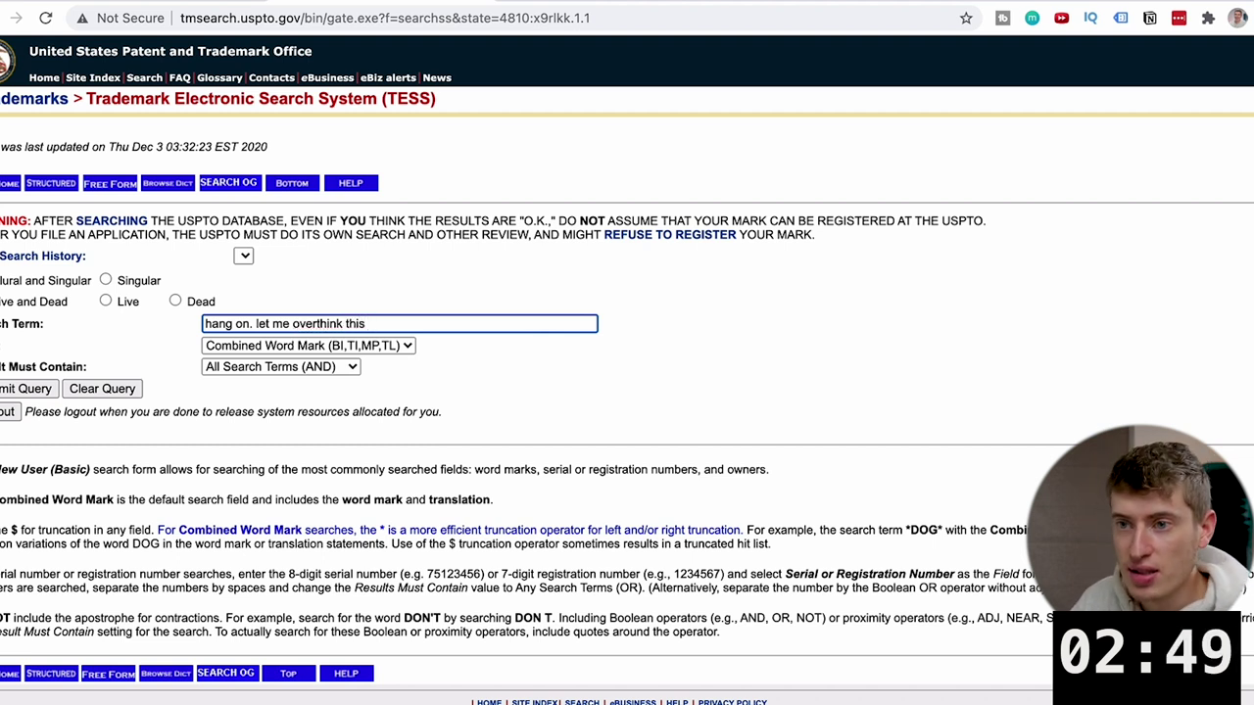
{"action": "left_click", "coordinate": [29, 389]}
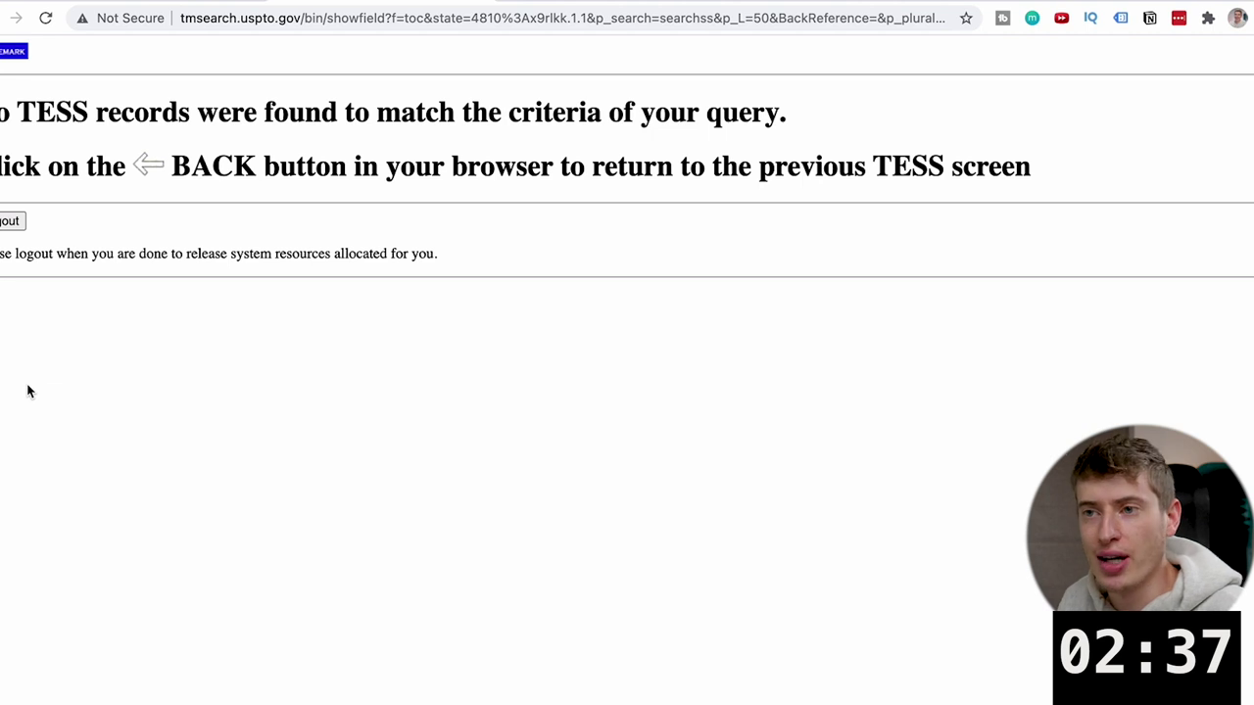
- Replace the search term with 'whats your superpower' and search TESS again
{"action": "key", "text": "super+bracketleft"}
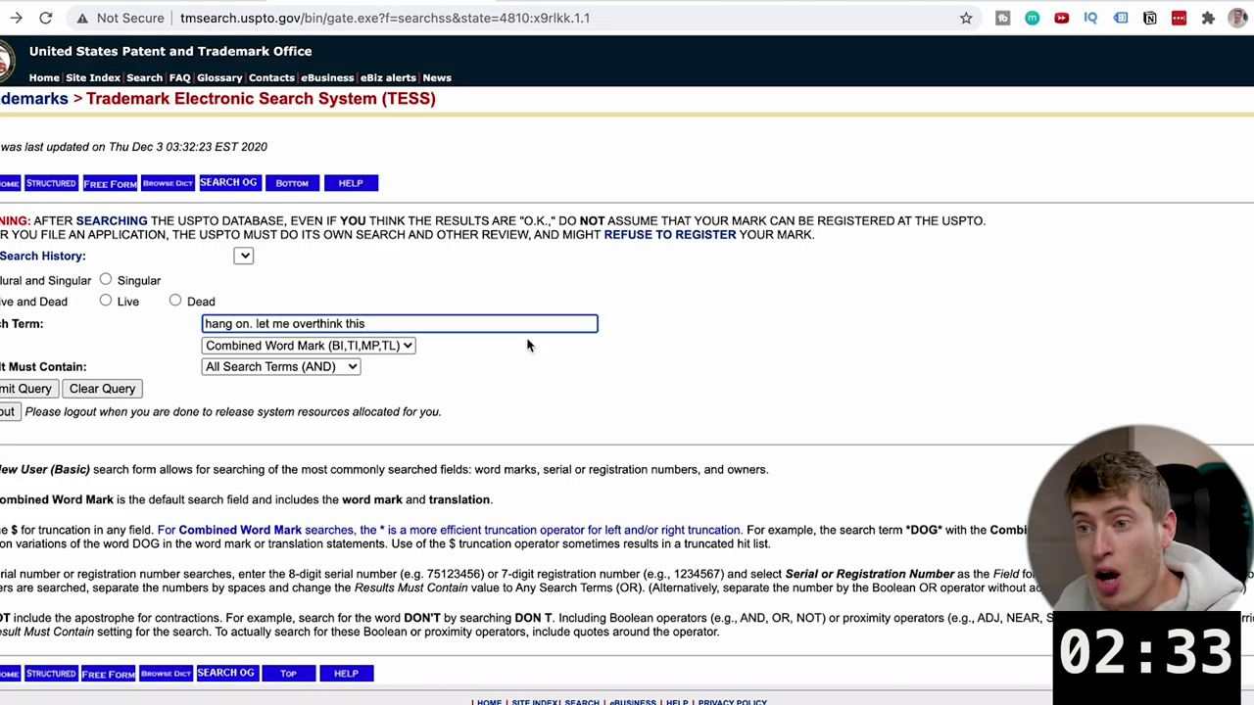
{"action": "left_click_drag", "start_coordinate": [363, 323], "coordinate": [208, 323]}
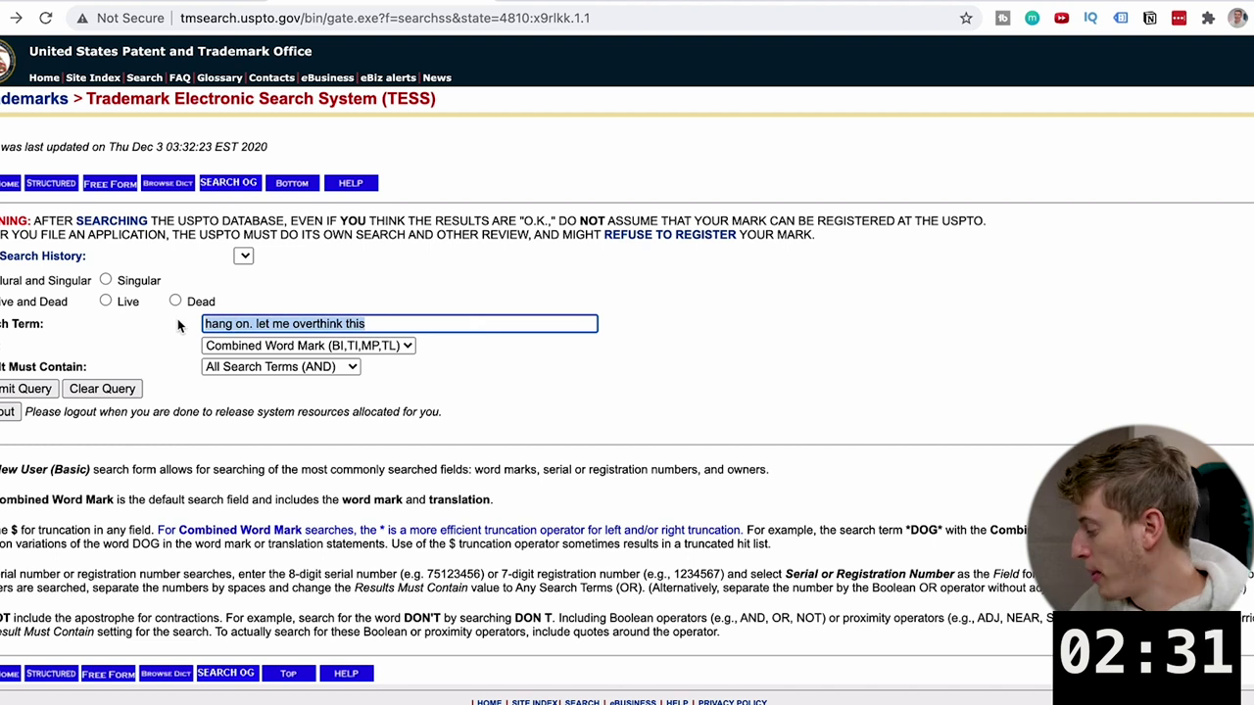
{"action": "key", "text": "BackSpace"}
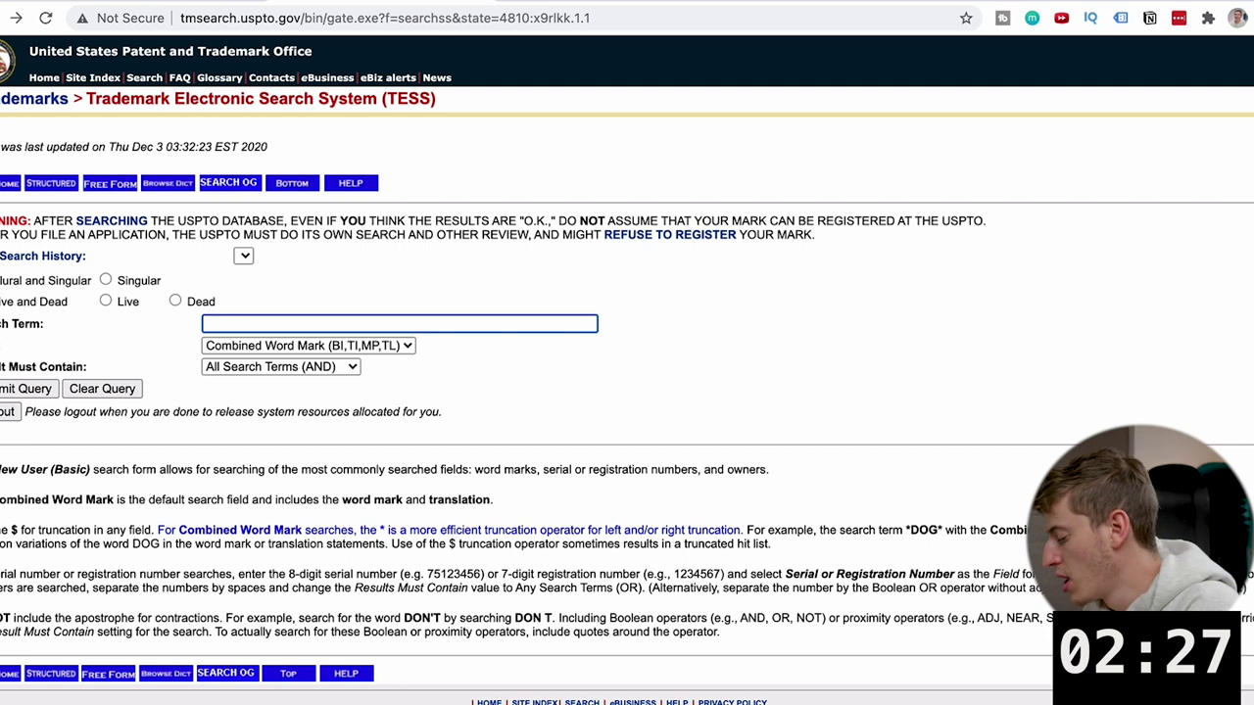
{"action": "type", "text": "whats y"}
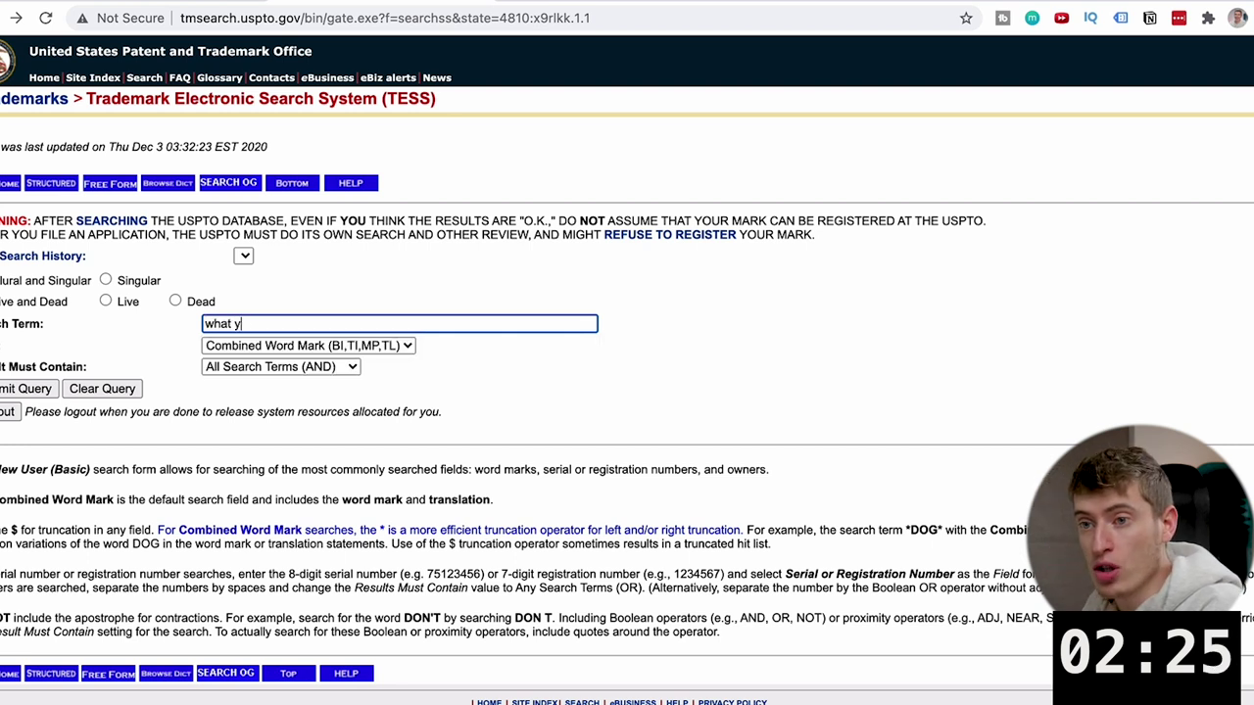
{"action": "key", "text": "BackSpace"}
{"action": "key", "text": "BackSpace"}
{"action": "type", "text": "s your superpower)[COMB"}
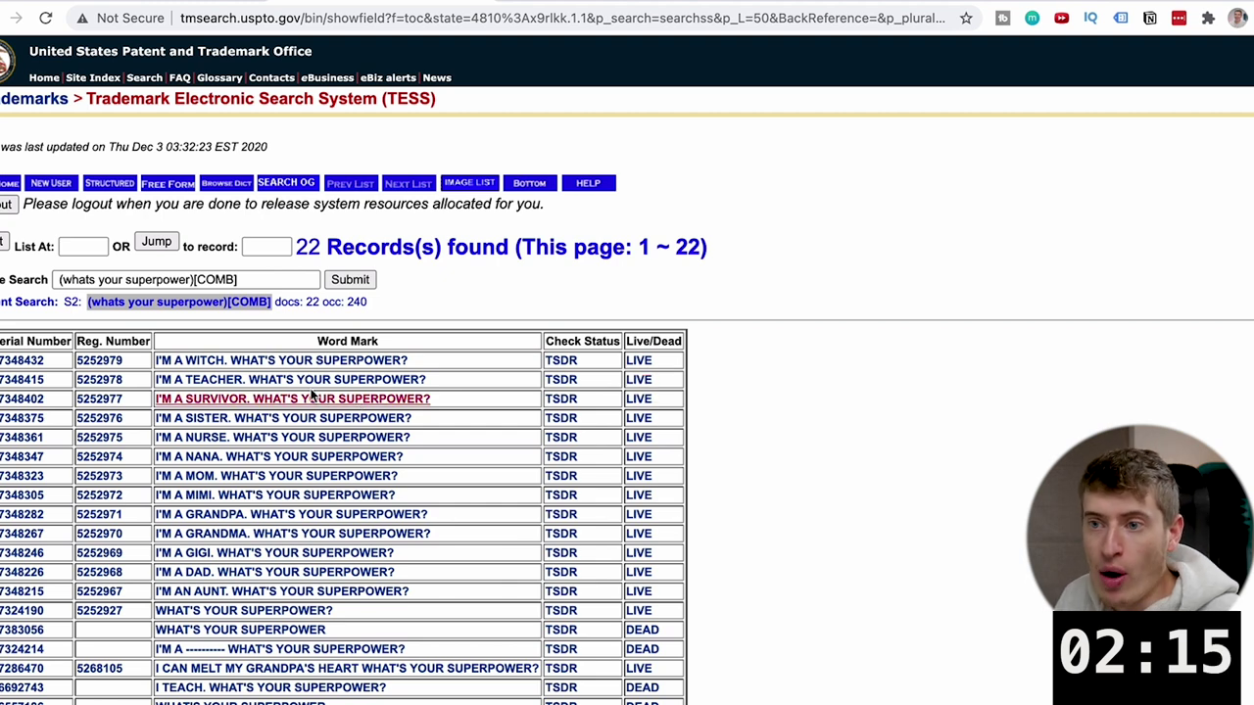
{"action": "scroll", "coordinate": [309, 392], "scroll_direction": "down", "scroll_amount": 1}
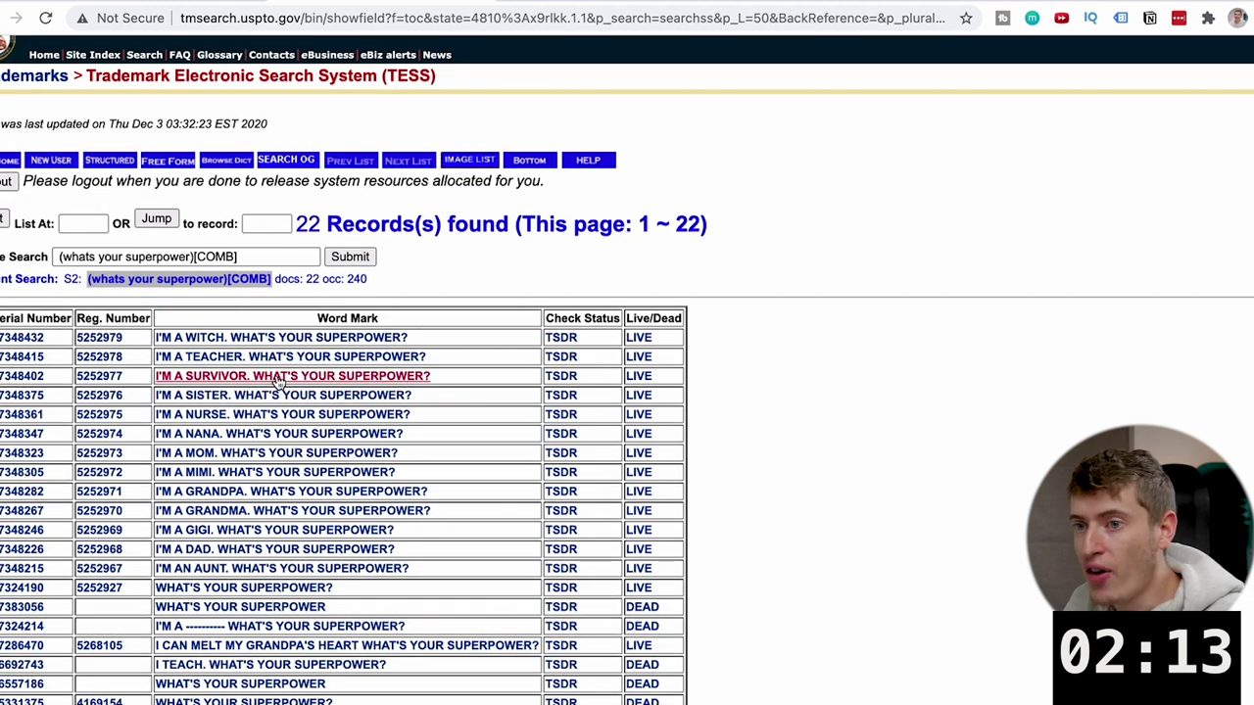
{"action": "scroll", "coordinate": [280, 382], "scroll_direction": "down", "scroll_amount": 3}
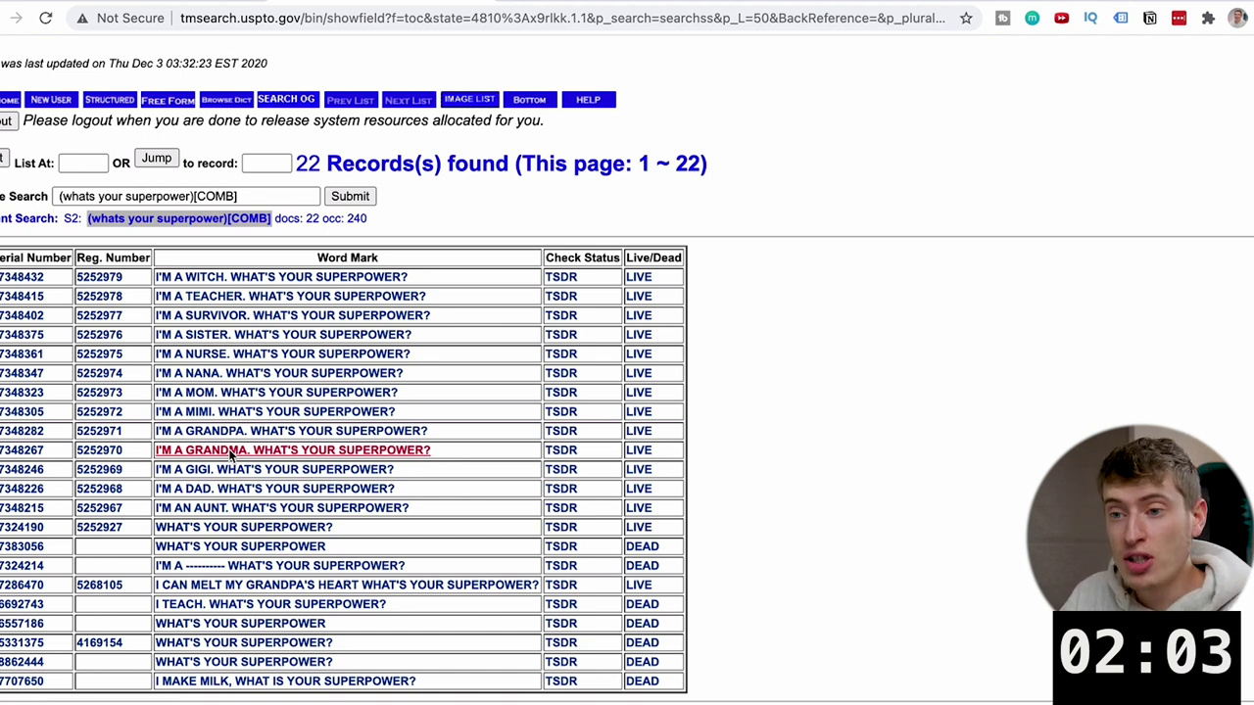
{"action": "scroll", "coordinate": [342, 588], "scroll_direction": "down", "scroll_amount": 1}
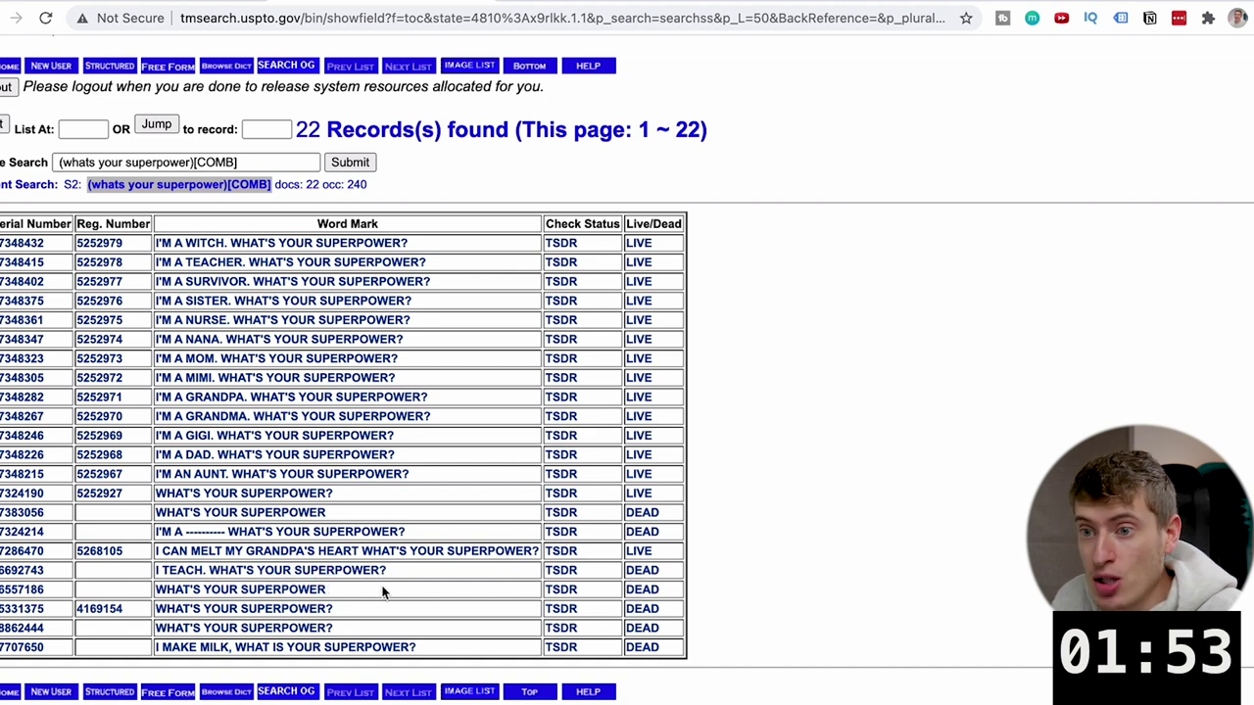
{"action": "left_click", "coordinate": [338, 574]}
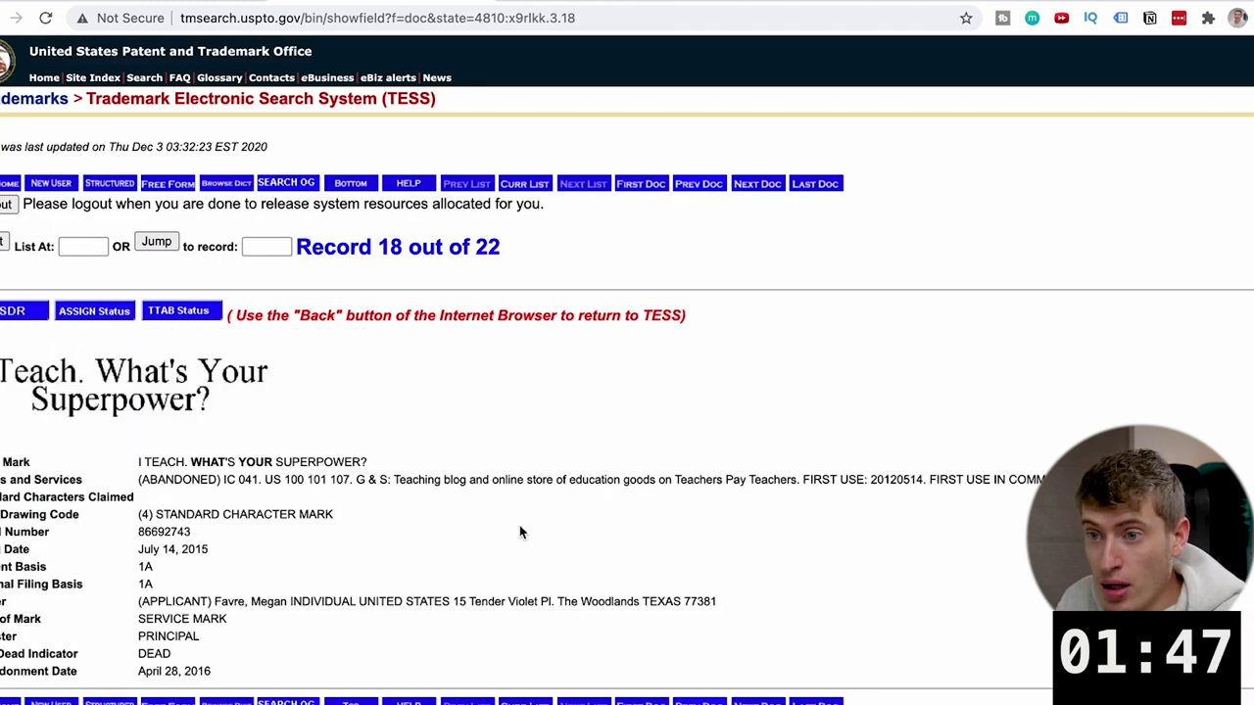
- Check the I'M A WITCH and NANA records, then open the I'M A SURVIVOR record (3 of 22)
{"action": "key", "text": "super+bracketleft"}
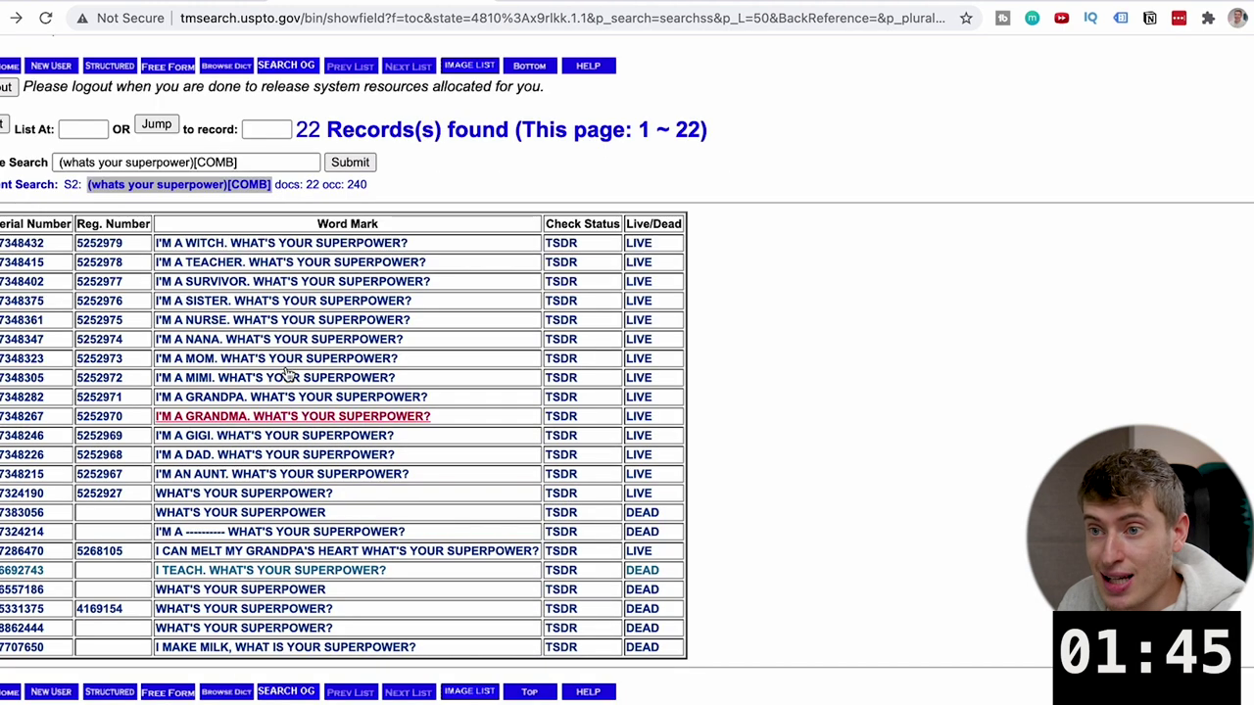
{"action": "left_click", "coordinate": [247, 245]}
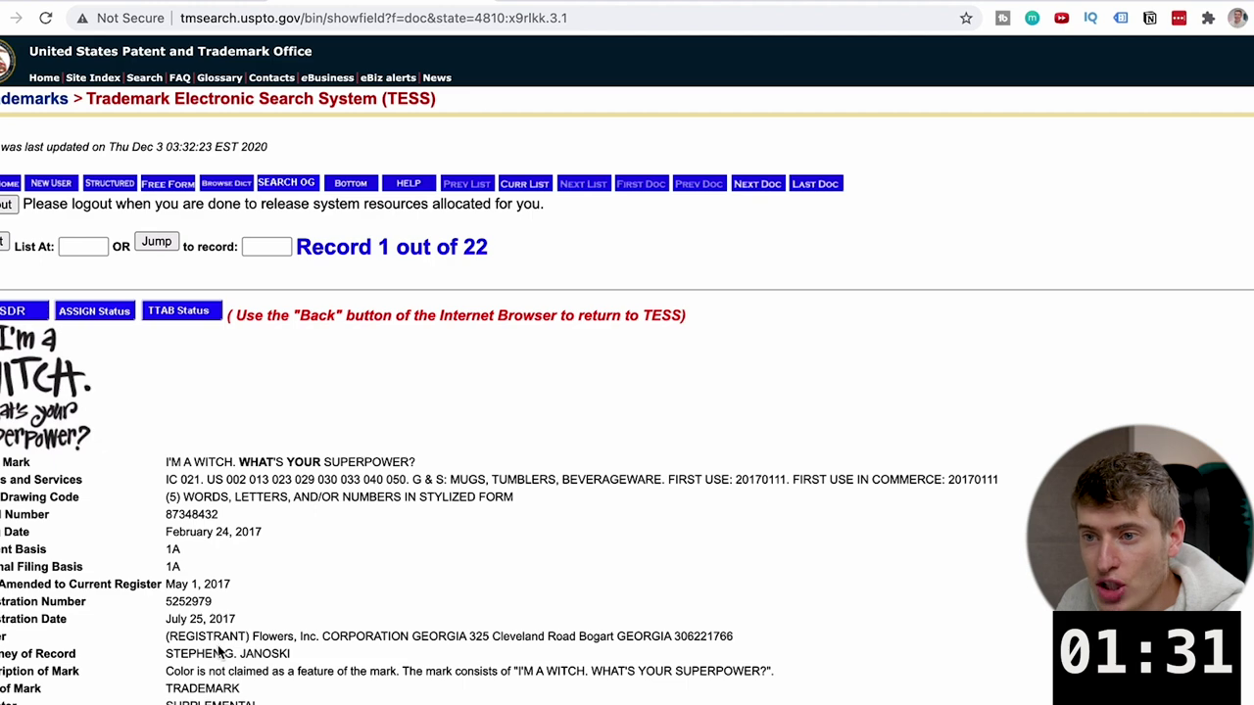
{"action": "left_click_drag", "start_coordinate": [86, 449], "coordinate": [249, 497]}
{"action": "key", "text": "alt+Left"}
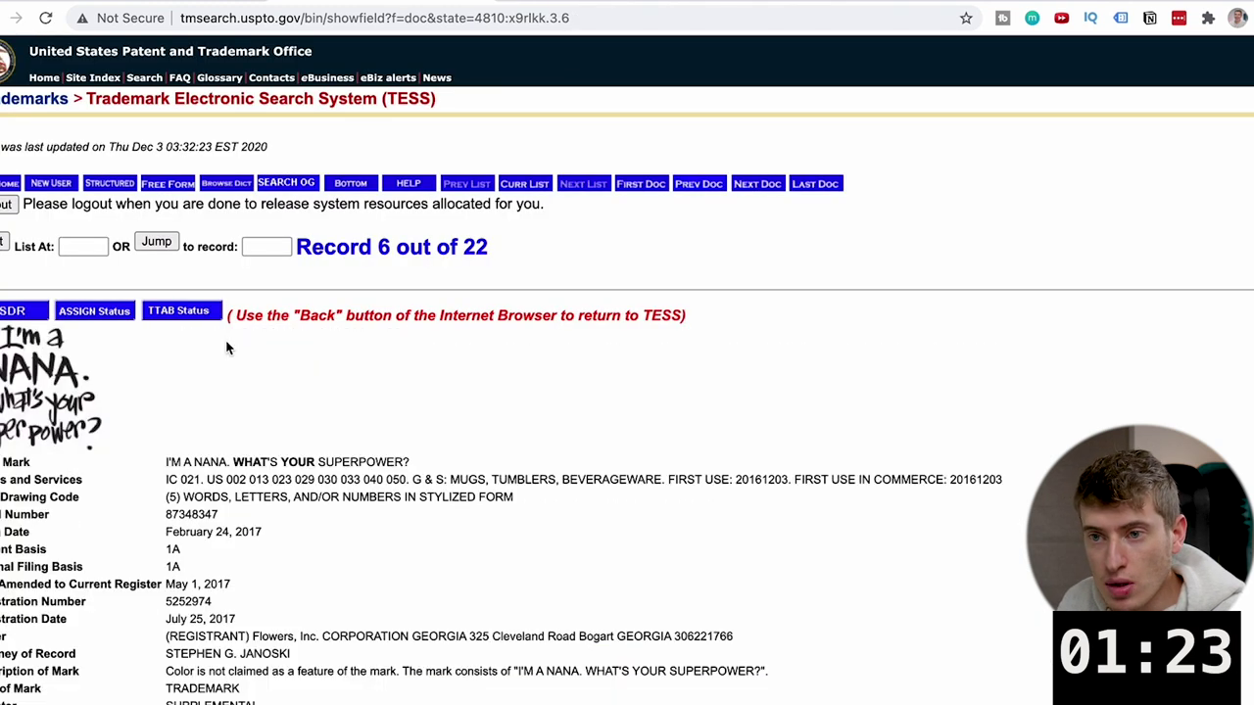
{"action": "key", "text": "alt+Left"}
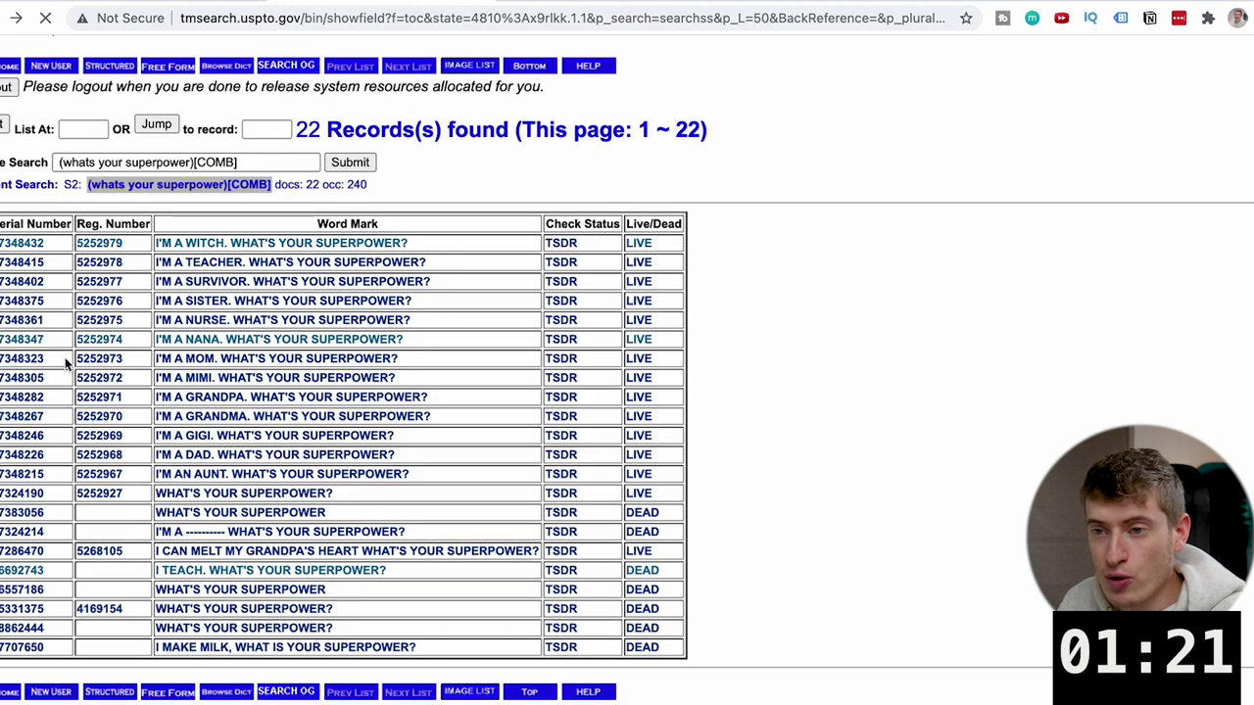
{"action": "left_click", "coordinate": [183, 286]}
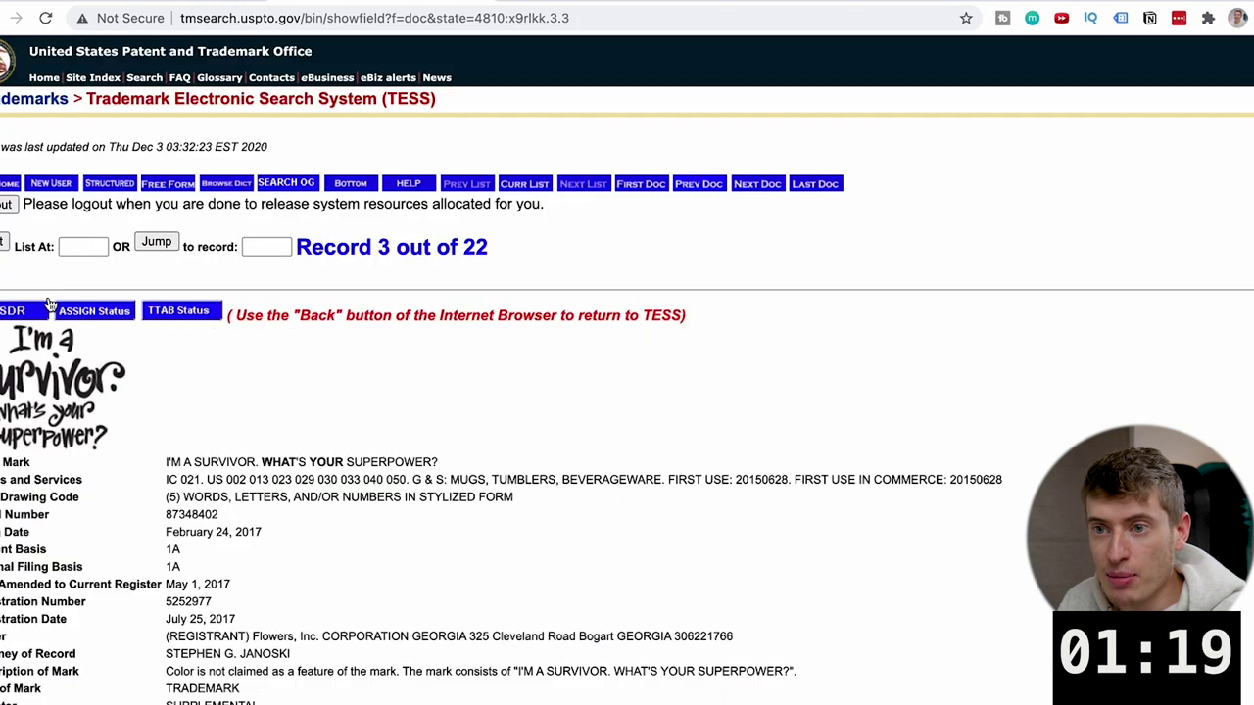